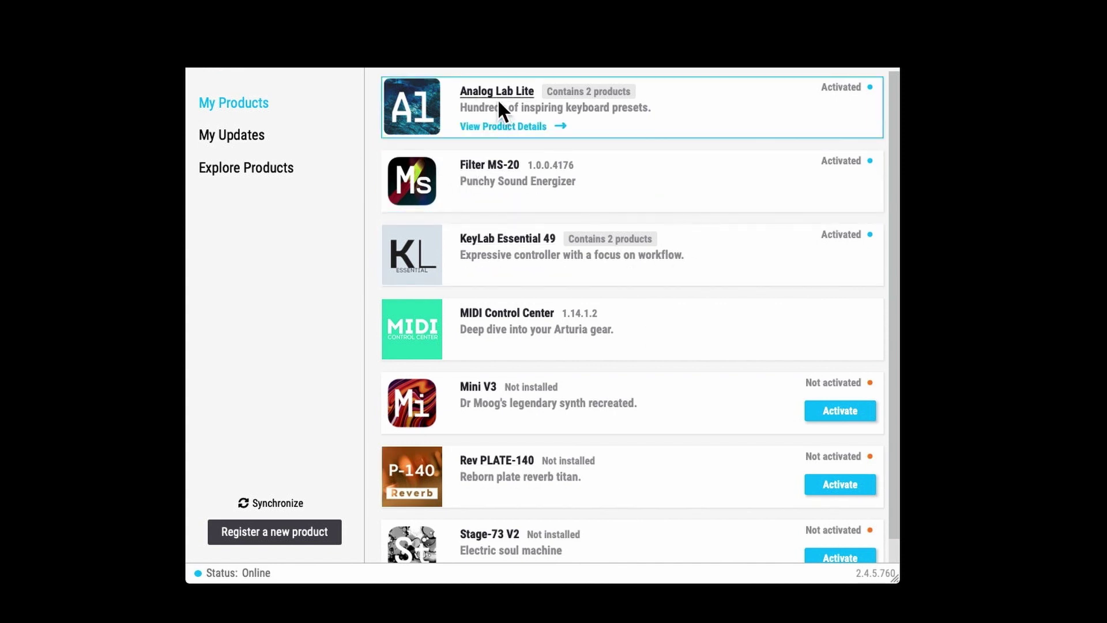
left_click(500, 233)
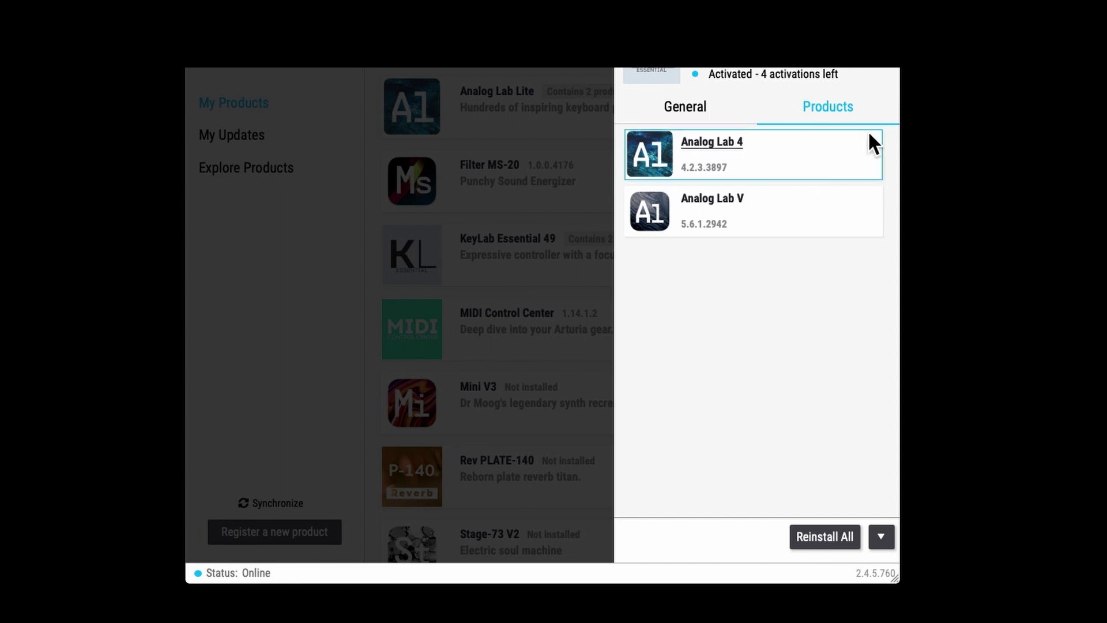
left_click(894, 71)
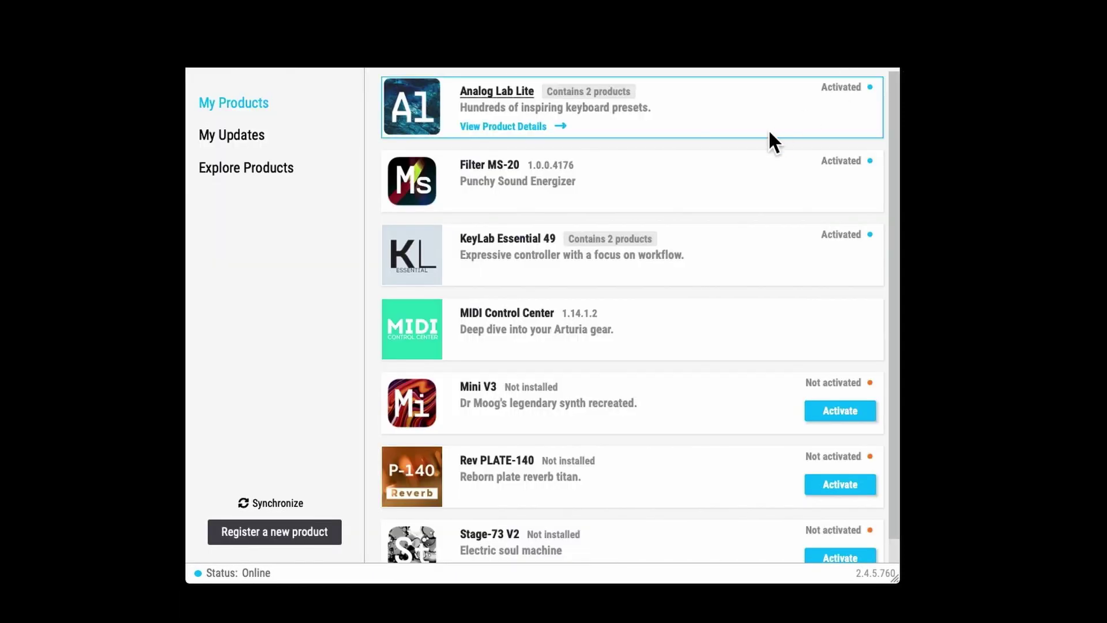
left_click(490, 102)
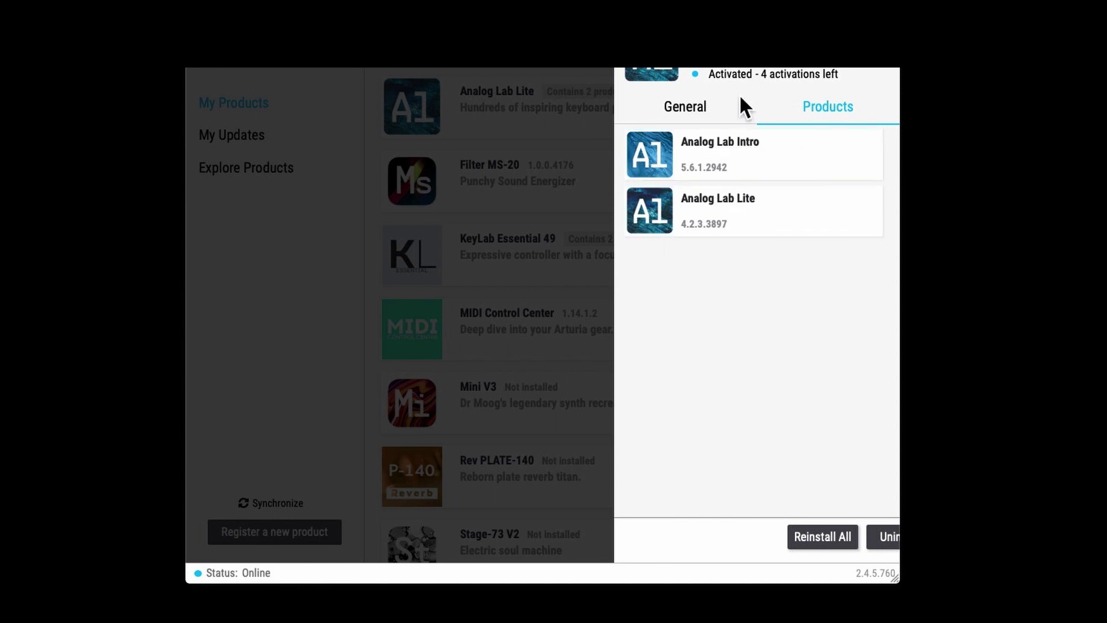
left_click(894, 71)
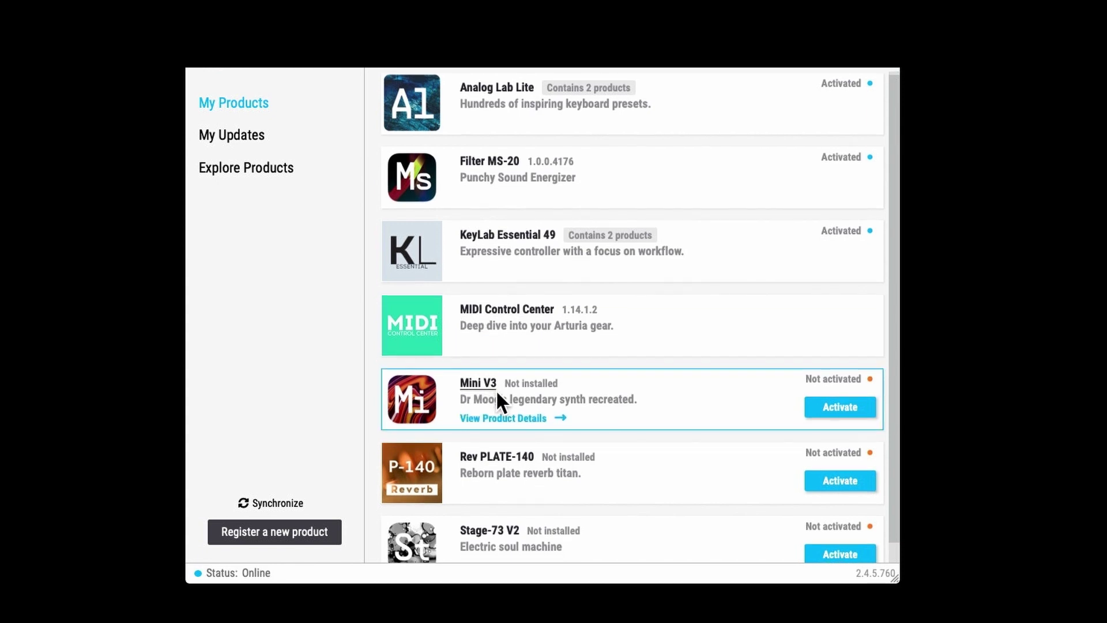
scroll(497, 394, "down", 1)
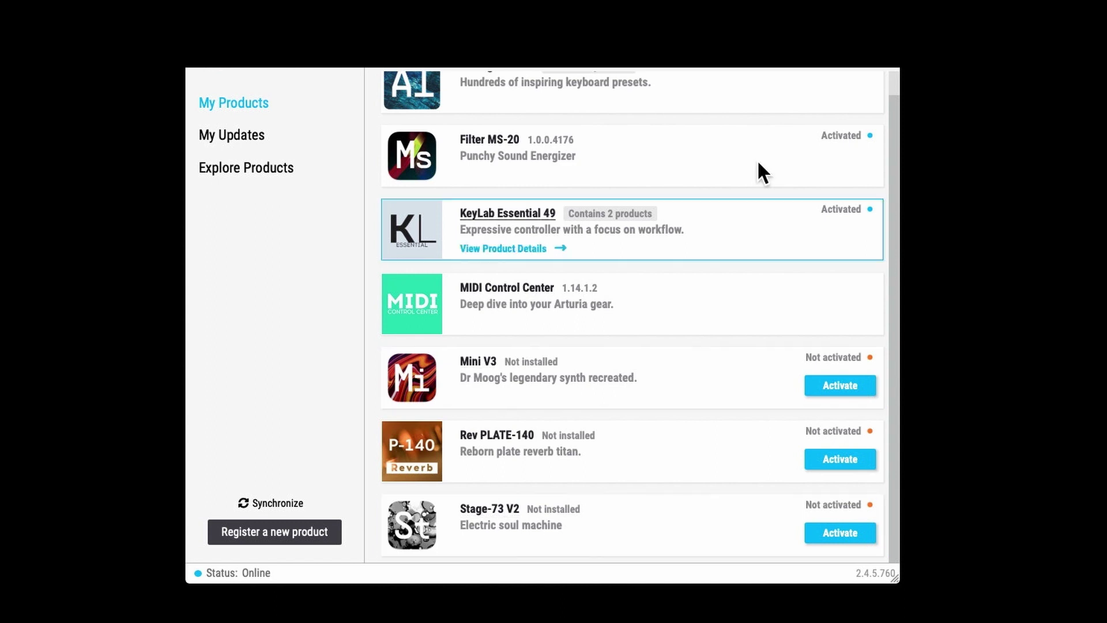
scroll(794, 134, "up", 1)
left_click(646, 187)
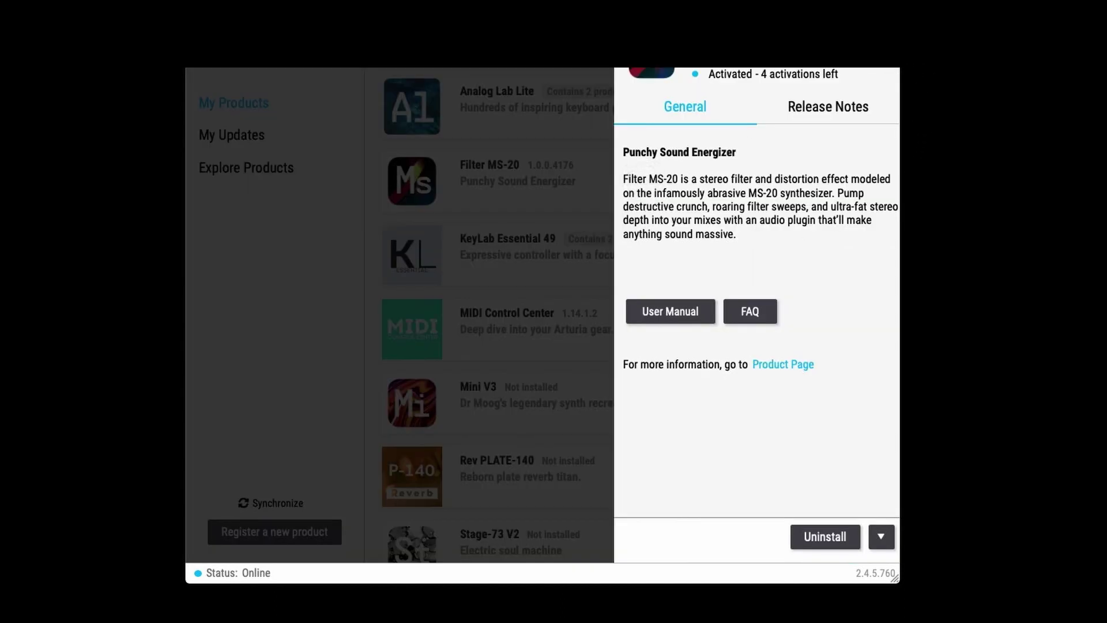
left_click(333, 281)
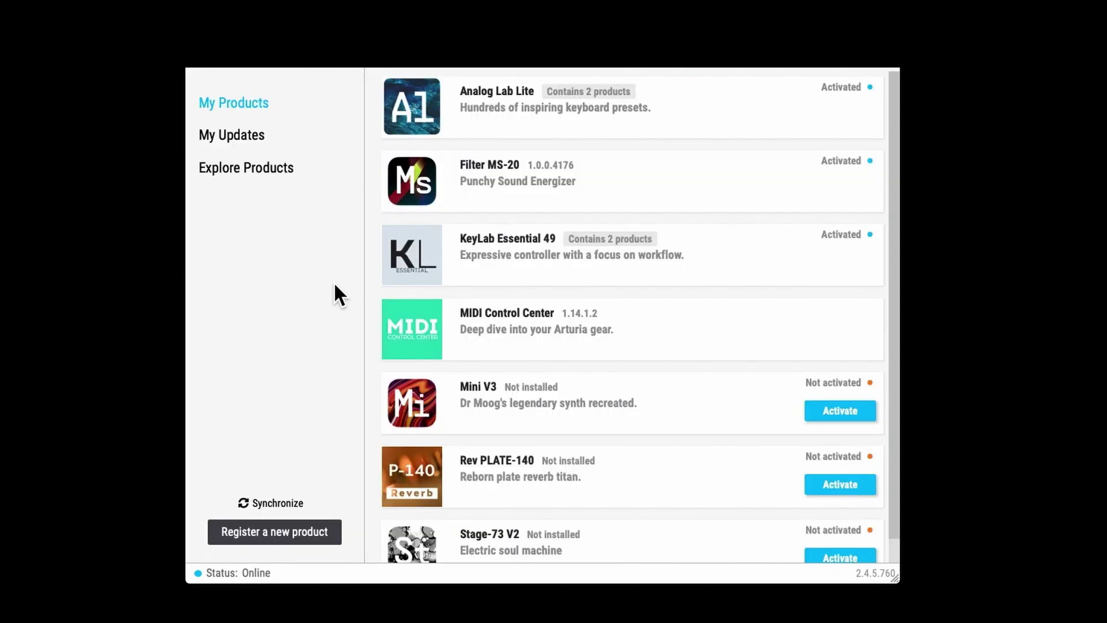
left_click(240, 134)
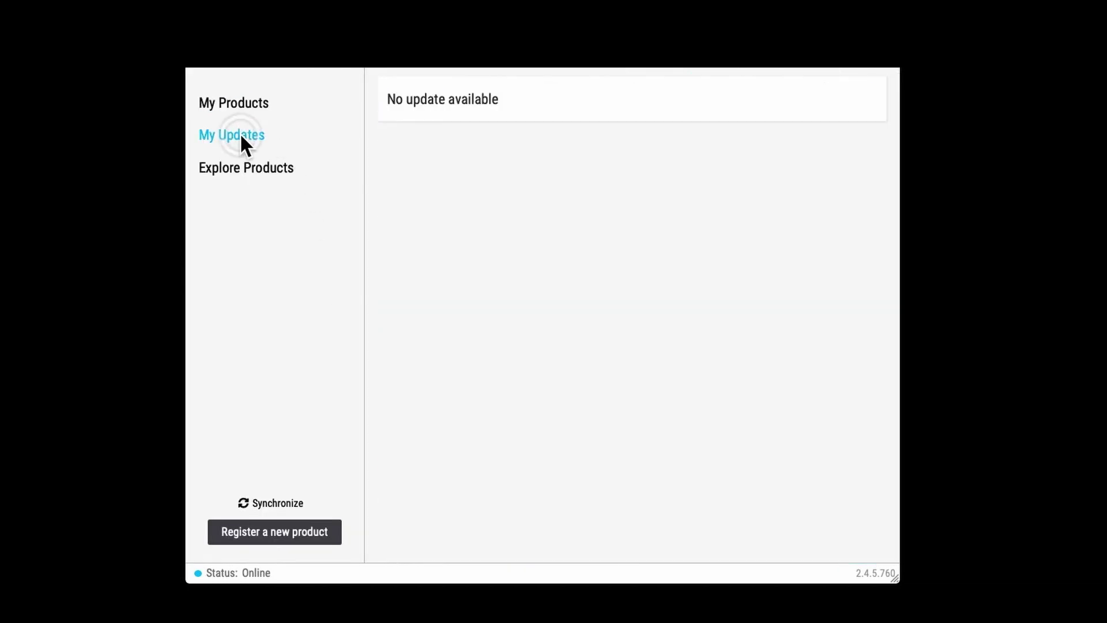
left_click(250, 172)
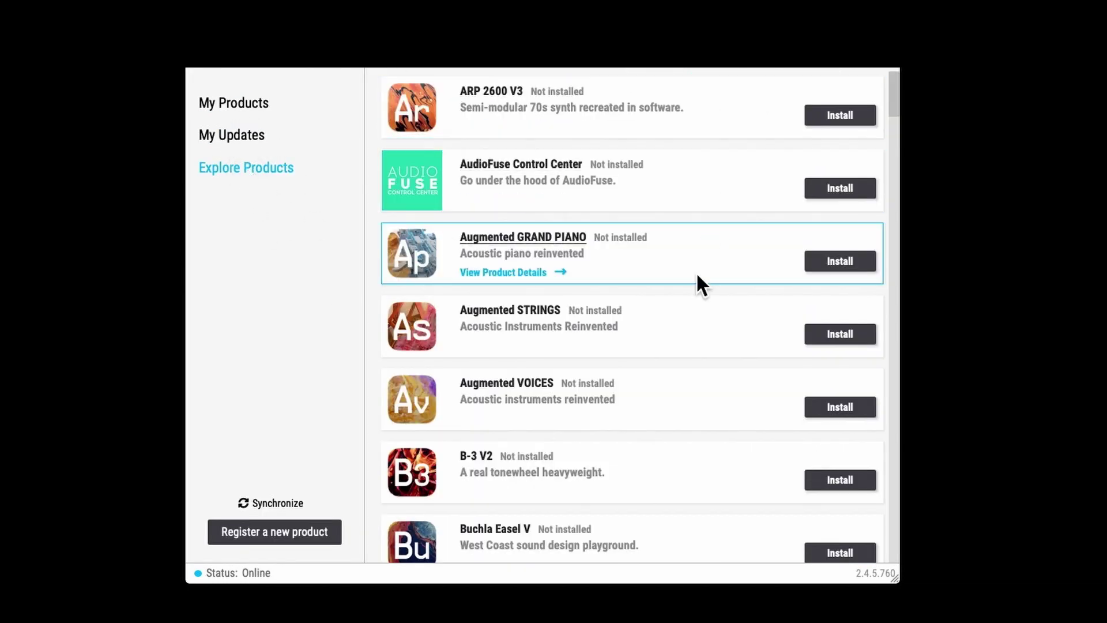
scroll(730, 340, "down", 2)
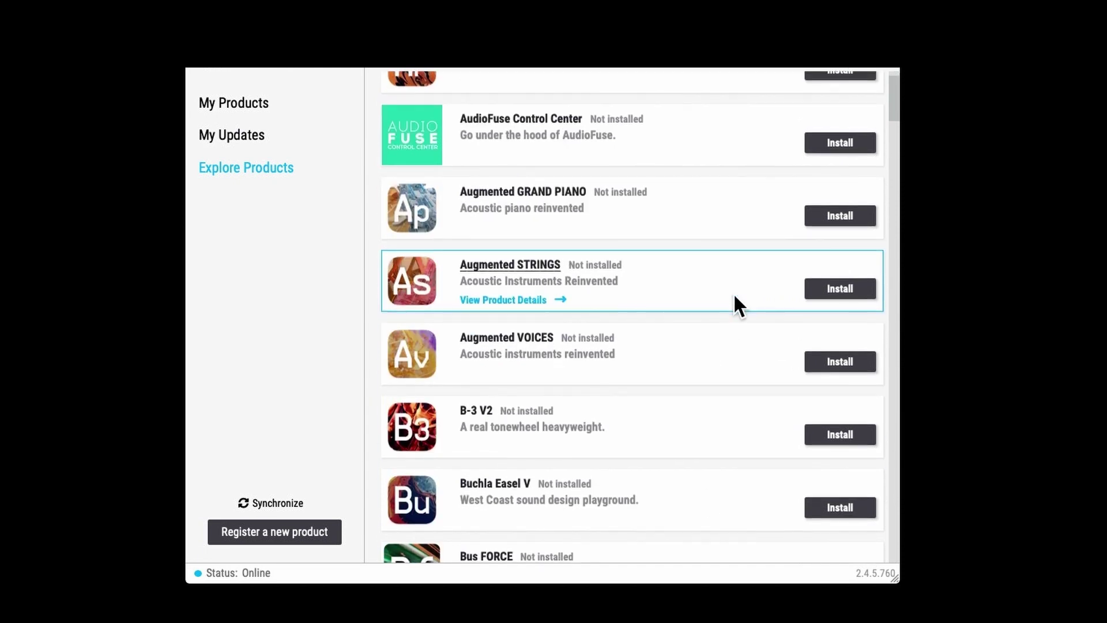
scroll(722, 335, "down", 2)
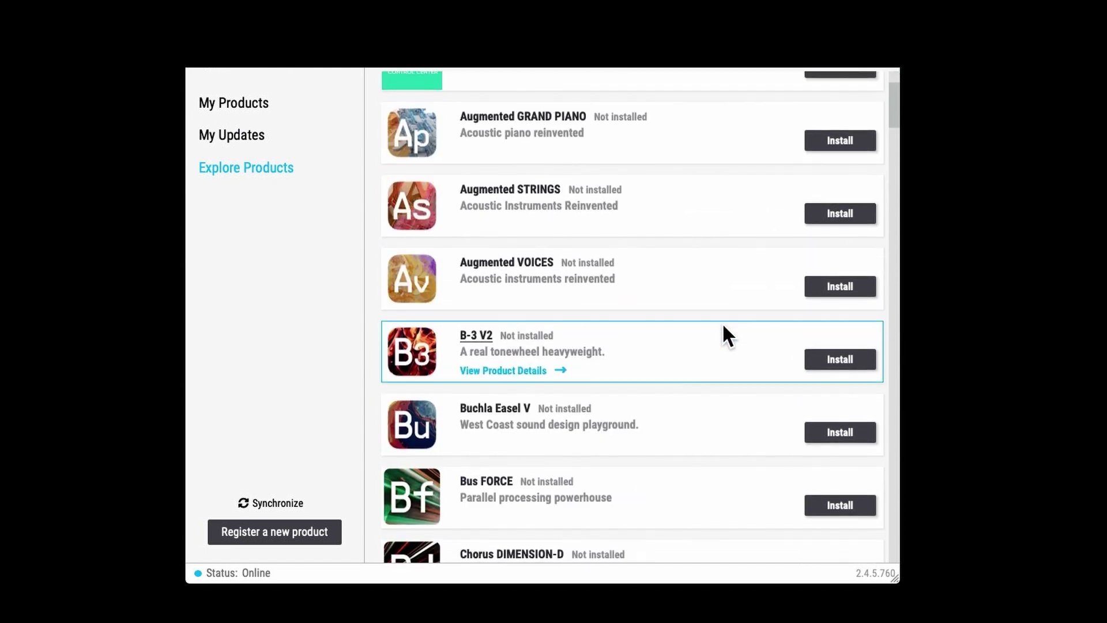
scroll(725, 335, "down", 1)
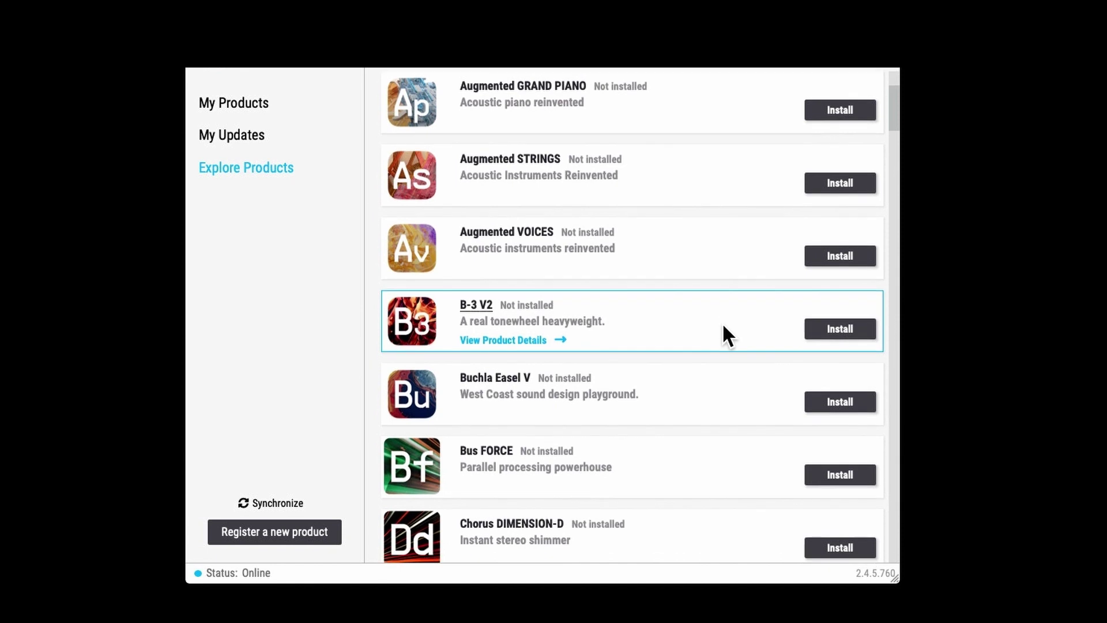
scroll(723, 327, "down", 2)
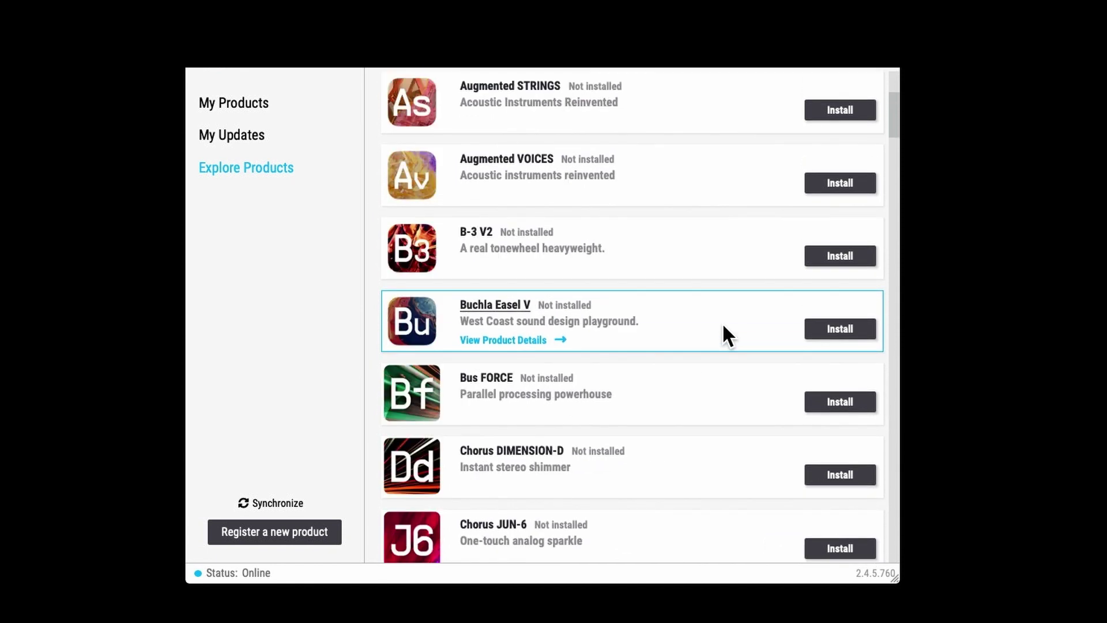
scroll(724, 328, "down", 6)
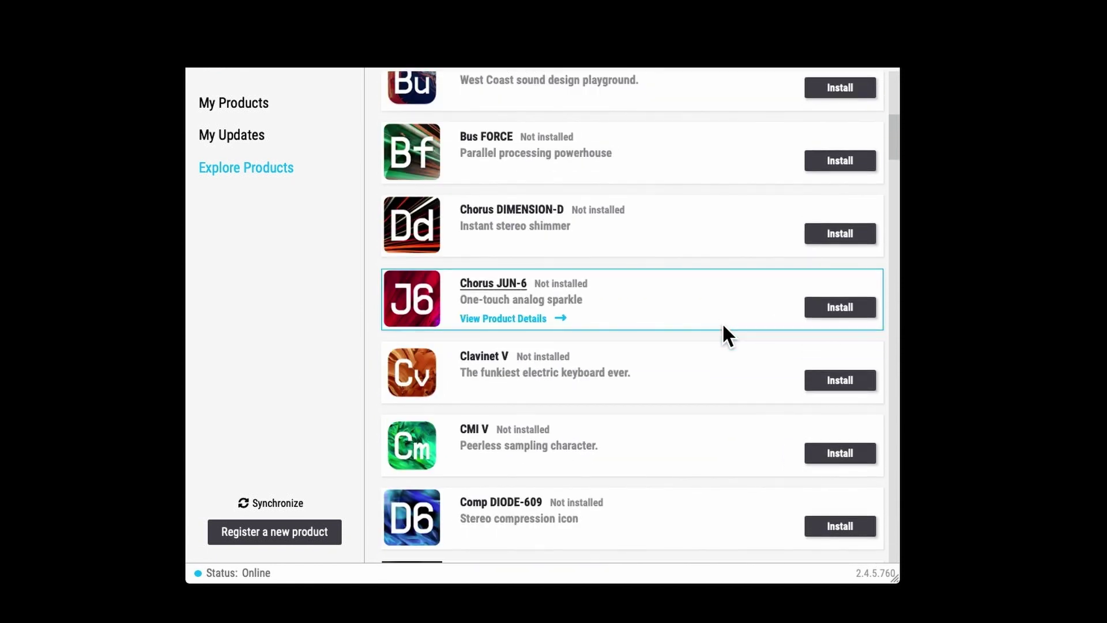
scroll(725, 334, "down", 1)
scroll(724, 328, "up", 7)
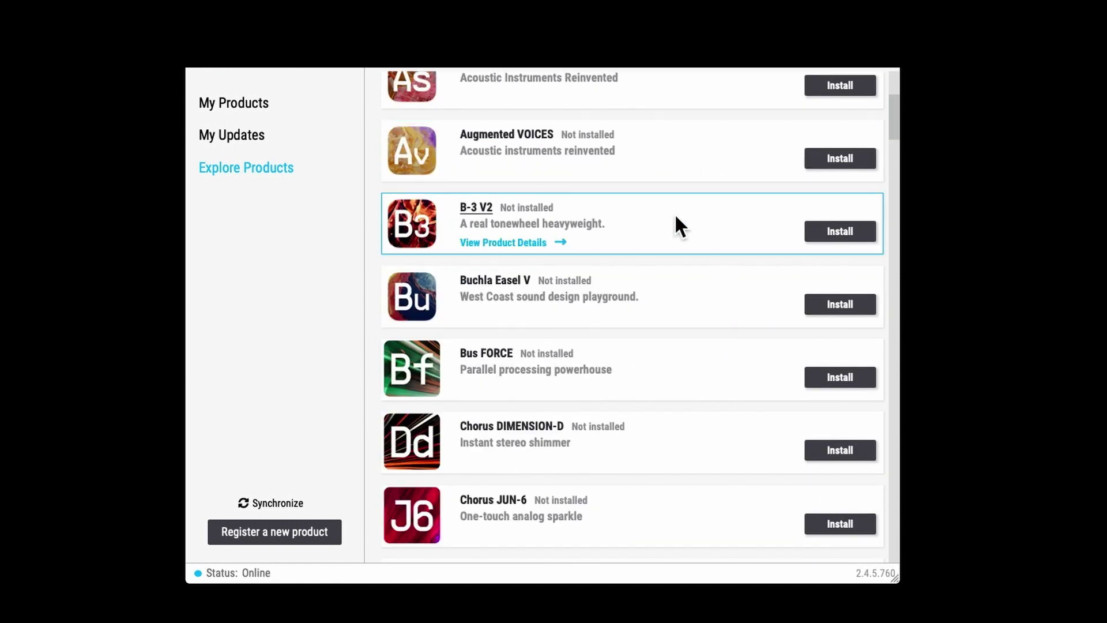
scroll(695, 319, "down", 1)
scroll(695, 319, "down", 12)
scroll(695, 319, "down", 5)
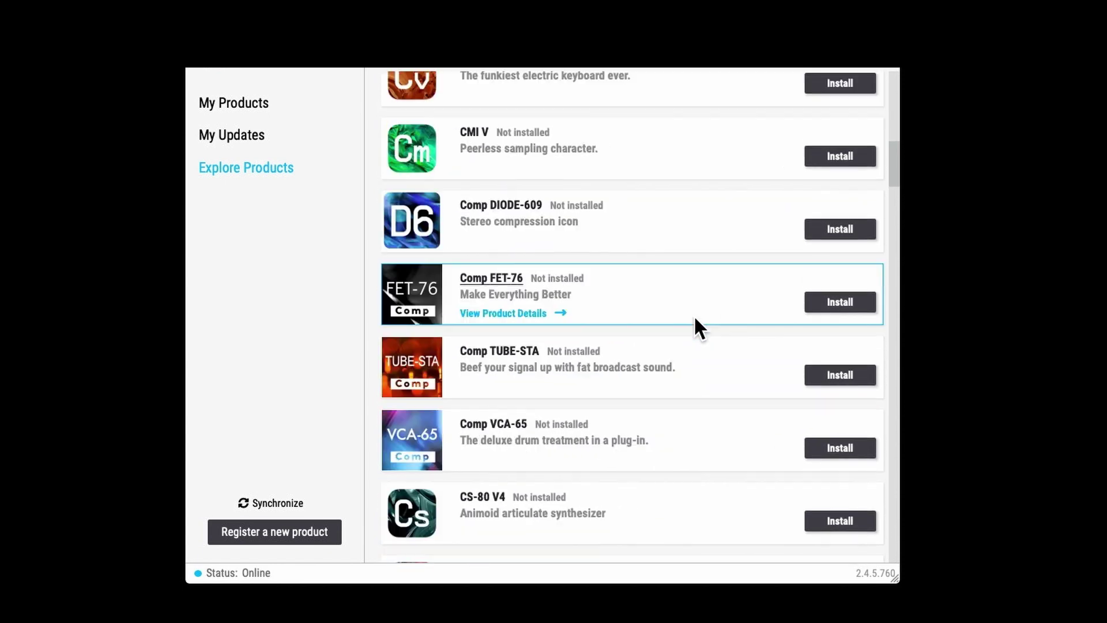
left_click(247, 167)
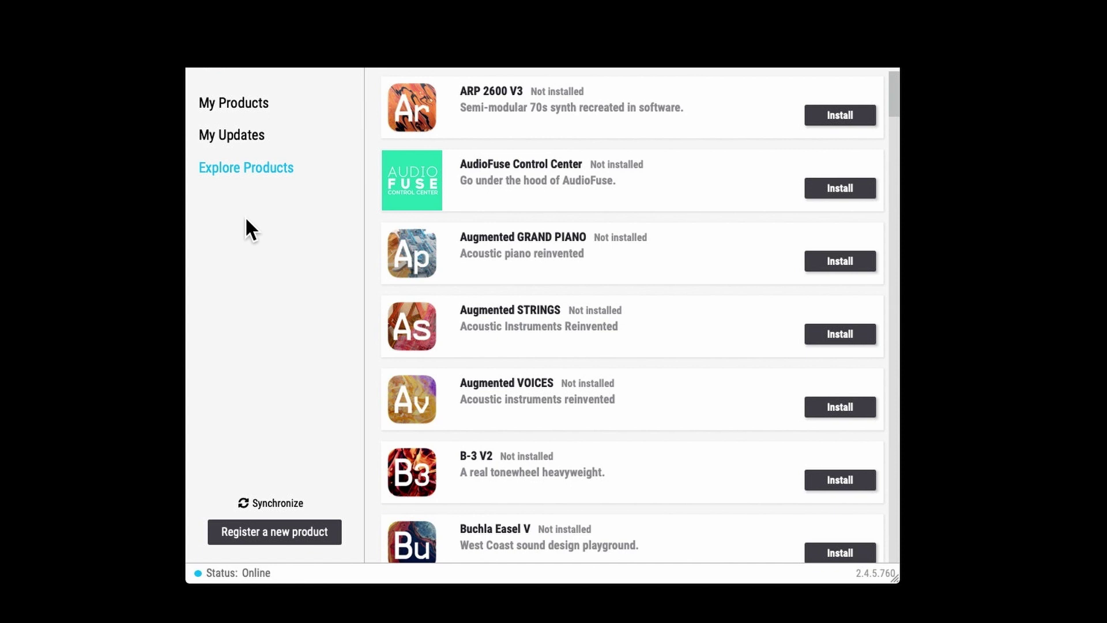
left_click(281, 542)
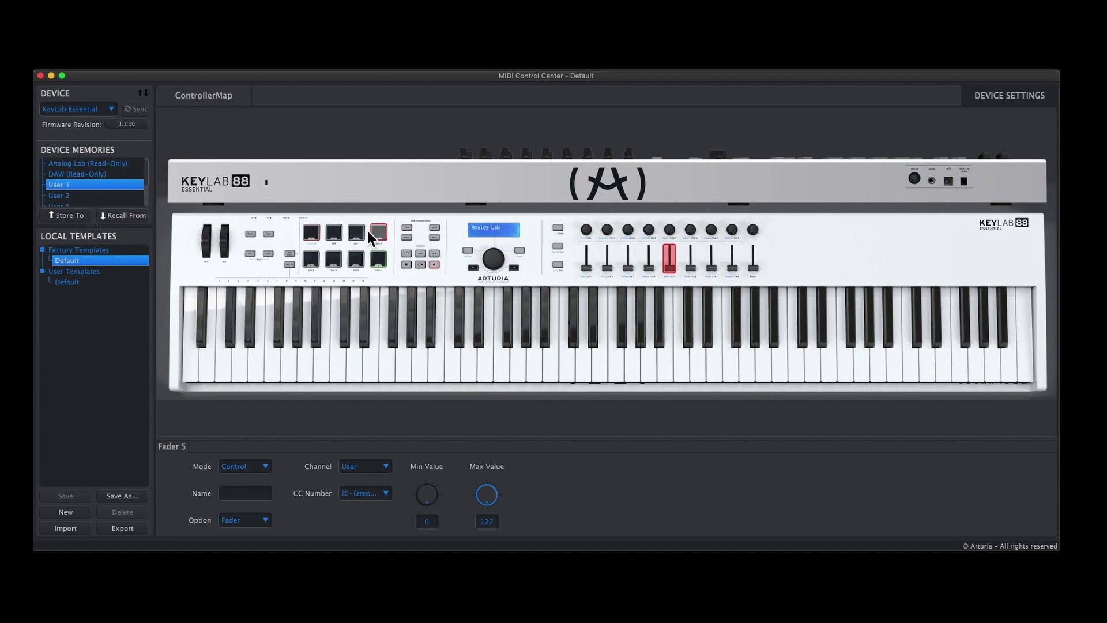
Step: Inspect pads 1–4 and faders 5 and 1, then show the Device Settings global parameters
left_click(317, 234)
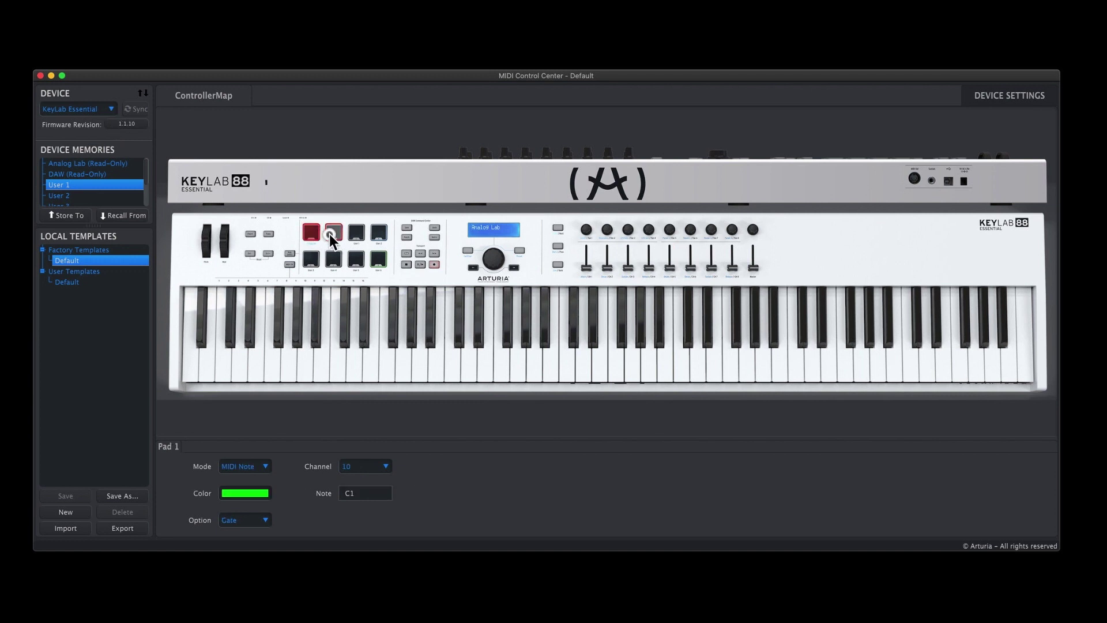
left_click(329, 234)
left_click(356, 233)
left_click(379, 234)
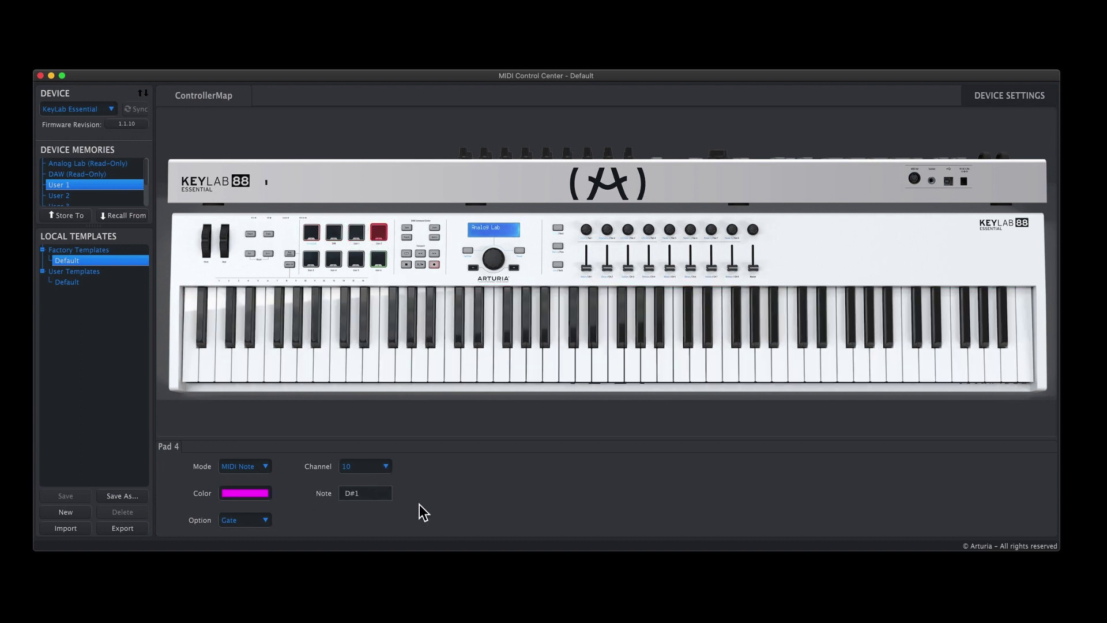
left_click(590, 269)
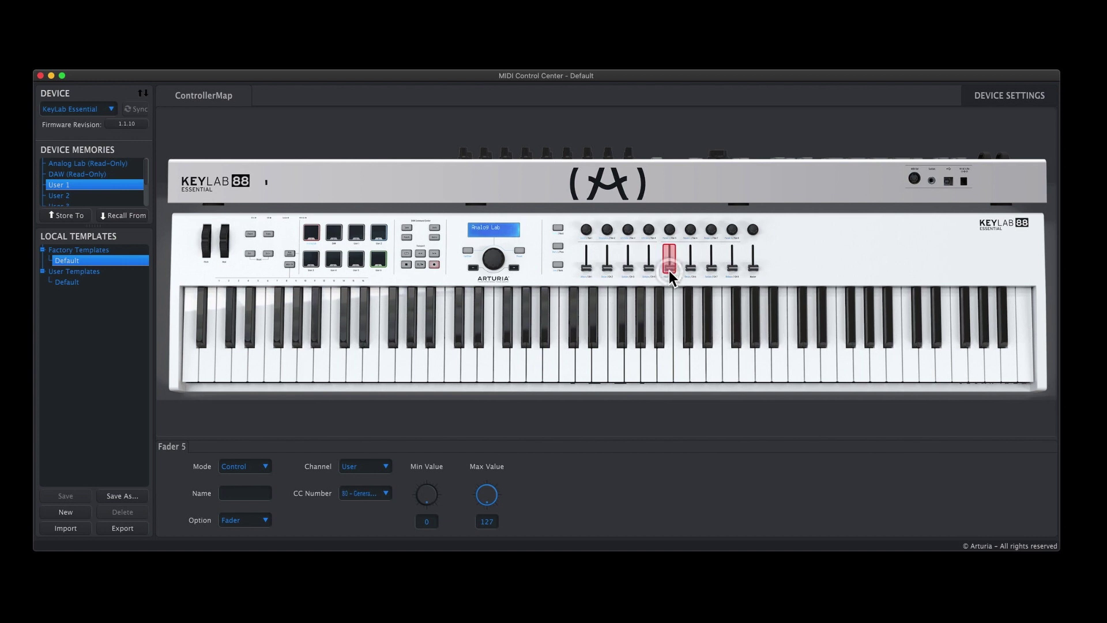
left_click(587, 268)
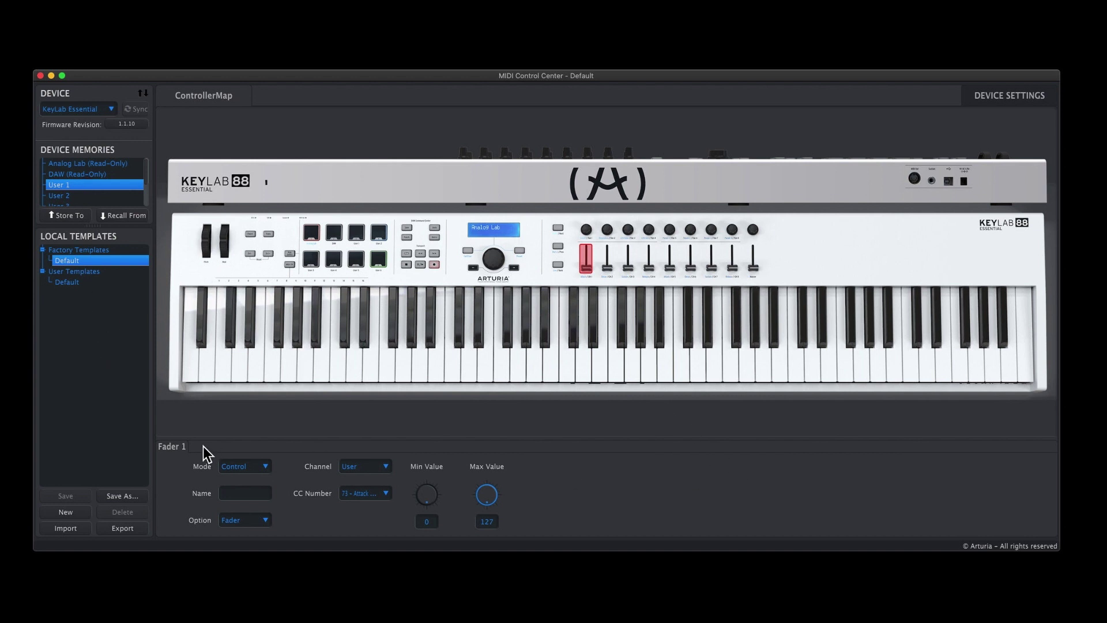
left_click(964, 103)
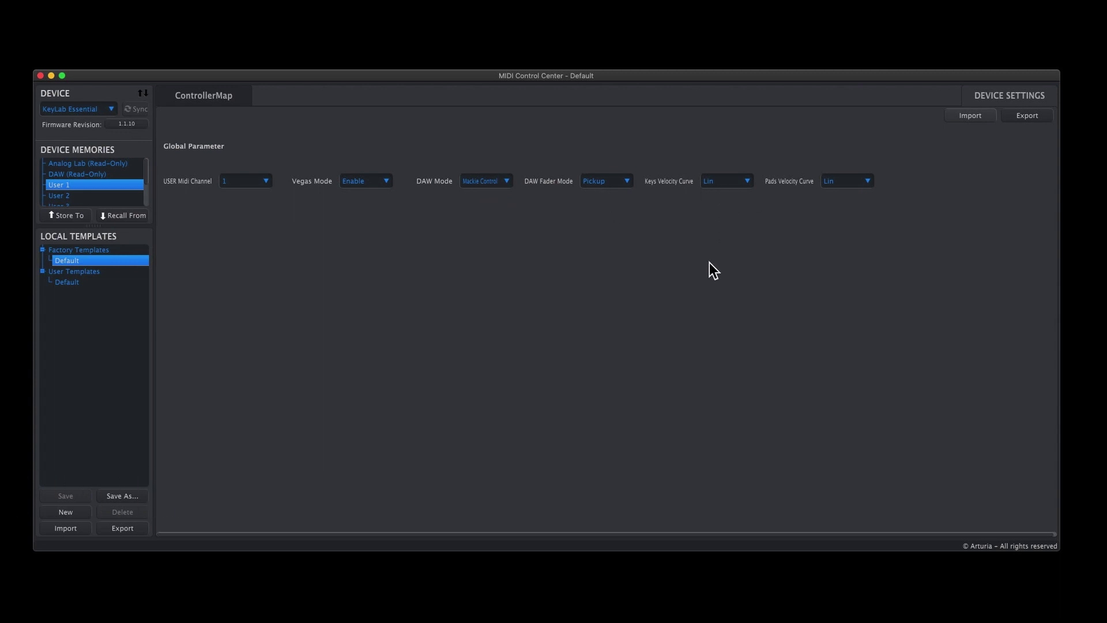
Step: Review the DAW fader mode choices, keeping Pickup, and keep KeyLab Essential as the device
left_click(617, 181)
left_click(618, 181)
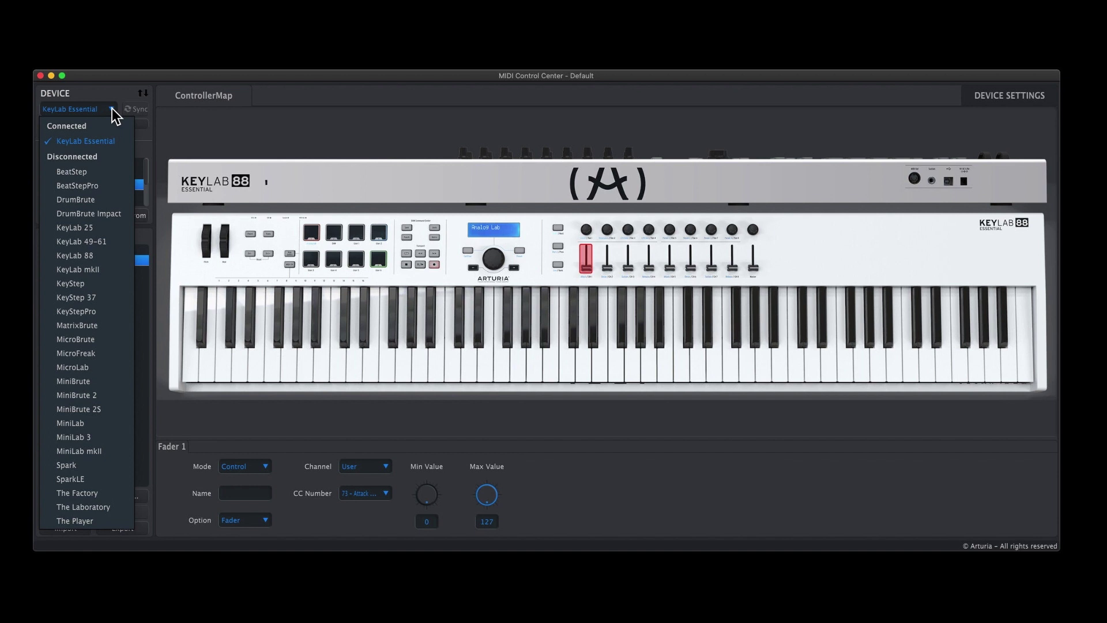
left_click(246, 99)
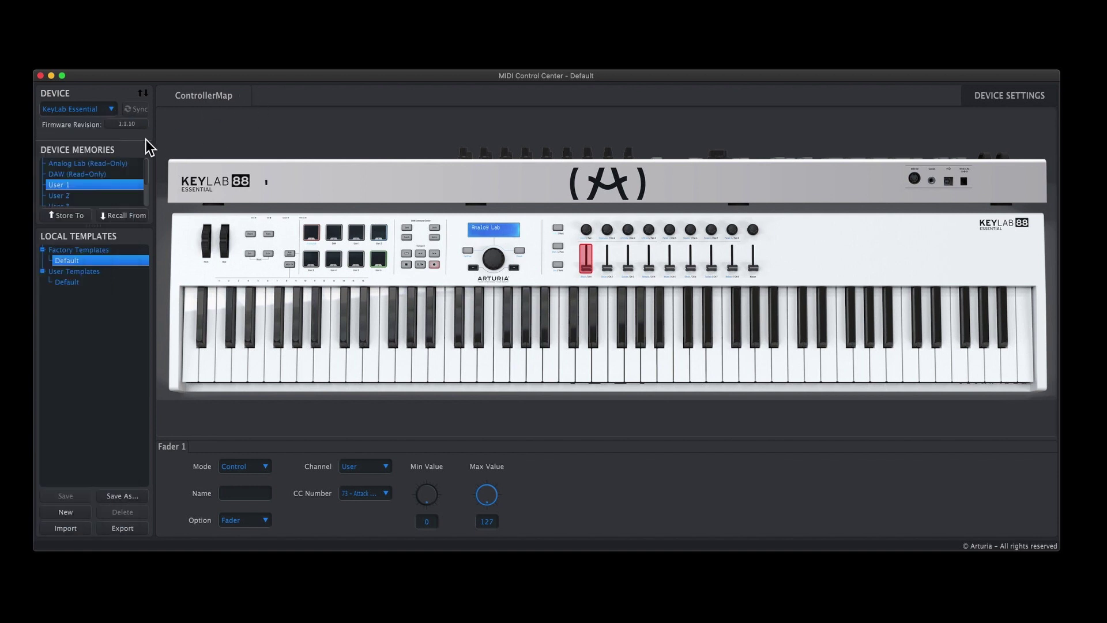